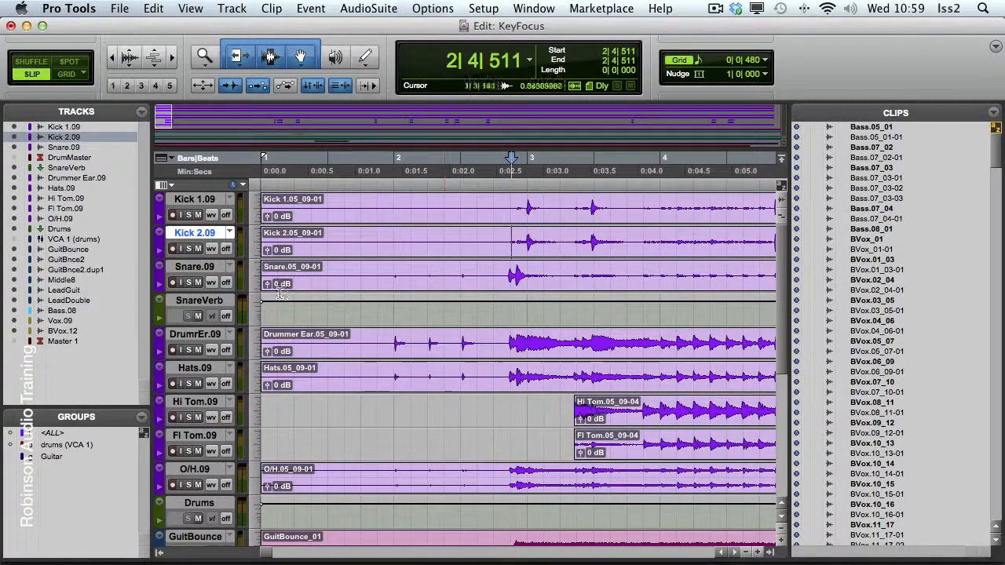
Step: Give the groups list keyboard focus and review the drums group's ID in its modification settings
{"action": "left_click", "coordinate": [142, 432]}
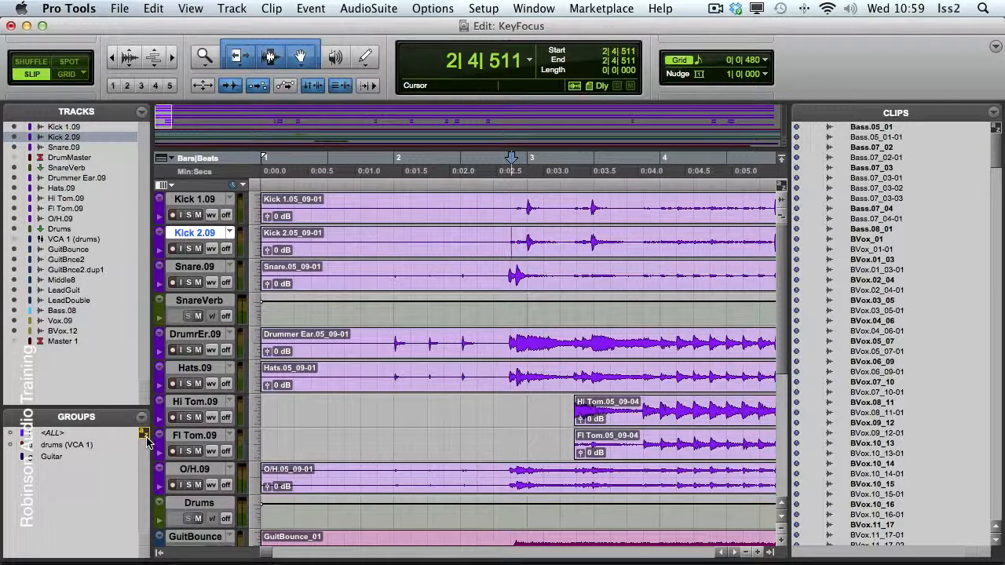
{"action": "right_click", "coordinate": [81, 448]}
{"action": "left_click", "coordinate": [78, 471]}
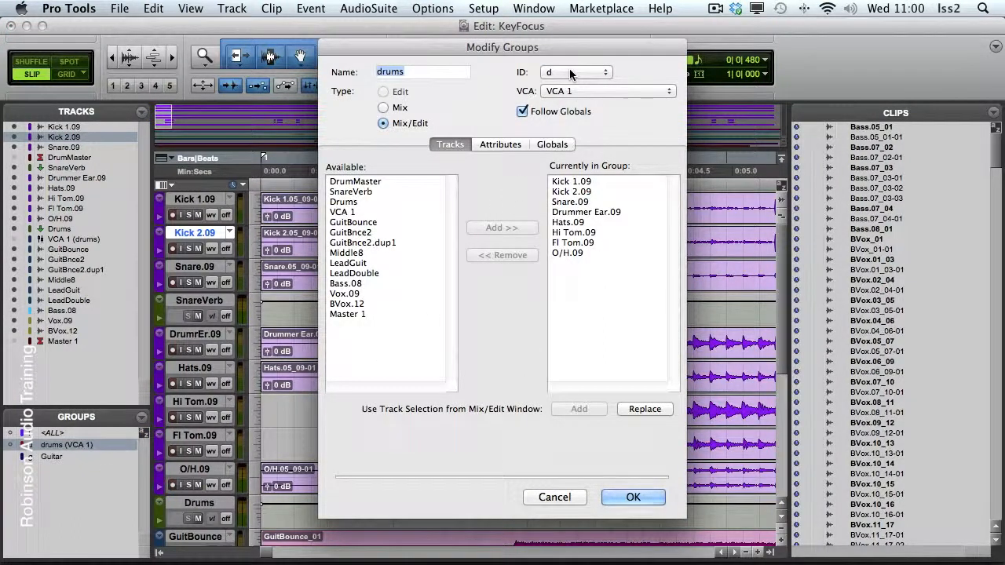
{"action": "left_click", "coordinate": [603, 500]}
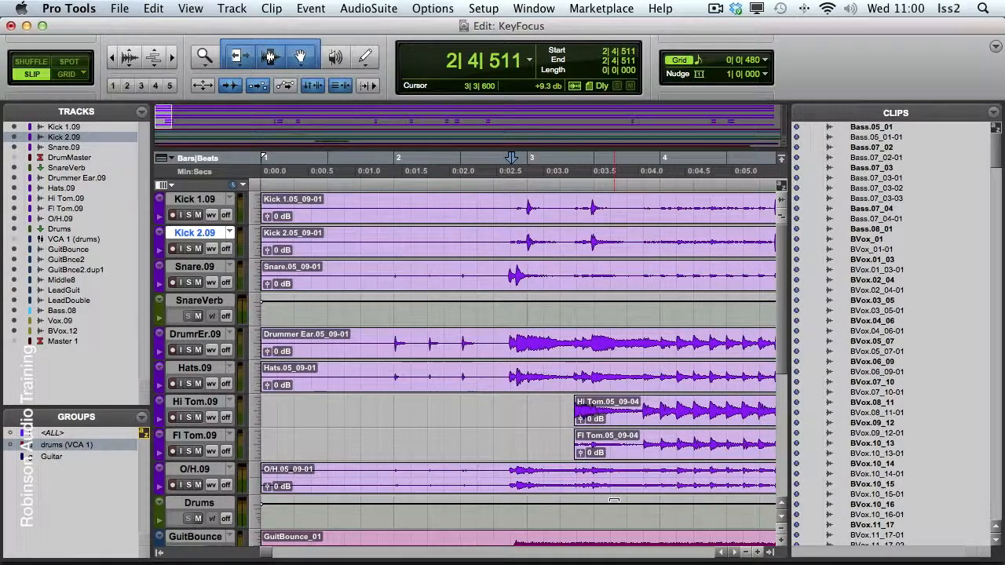
Step: Select a range across the drums group's tracks, switch the group off and reselect about 2|1|852 to 3|3|487 on Kick 2.09 alone
{"action": "left_click_drag", "start_coordinate": [431, 232], "coordinate": [607, 236]}
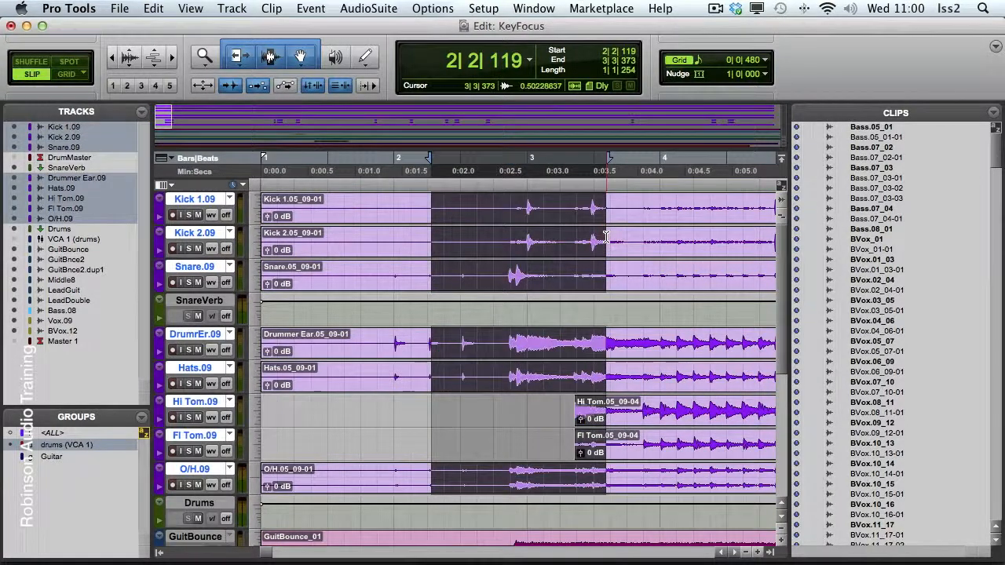
{"action": "key", "text": "d"}
{"action": "left_click_drag", "start_coordinate": [423, 235], "coordinate": [610, 241]}
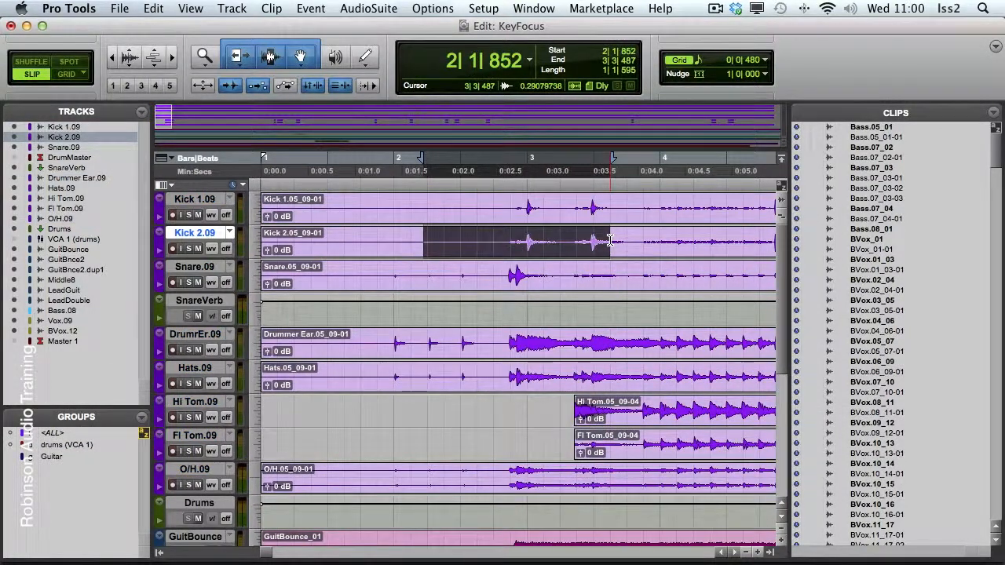
Step: Examine the group ID letters available in banks 1 and 4 in the drums group's modification settings
{"action": "right_click", "coordinate": [91, 445]}
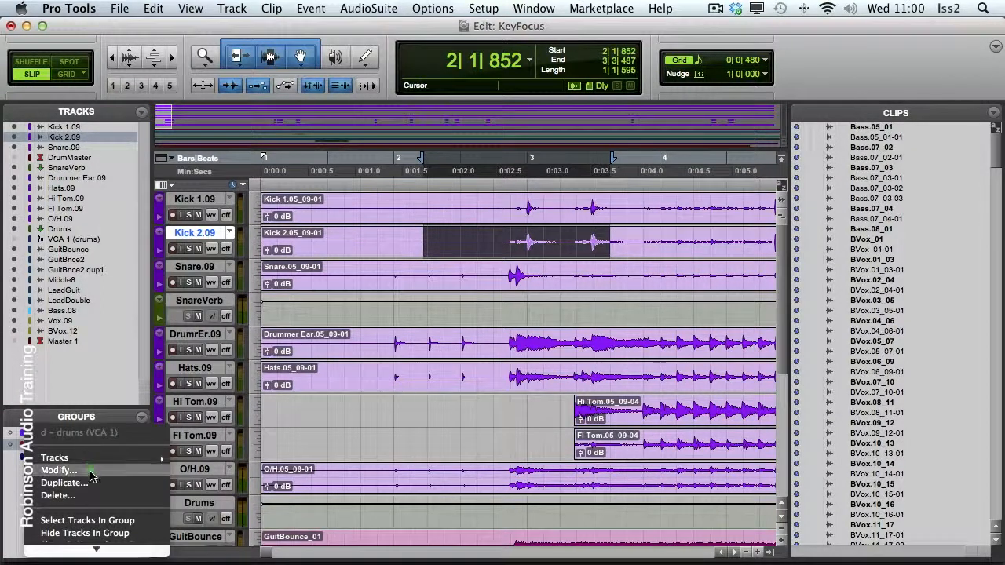
{"action": "left_click", "coordinate": [91, 471]}
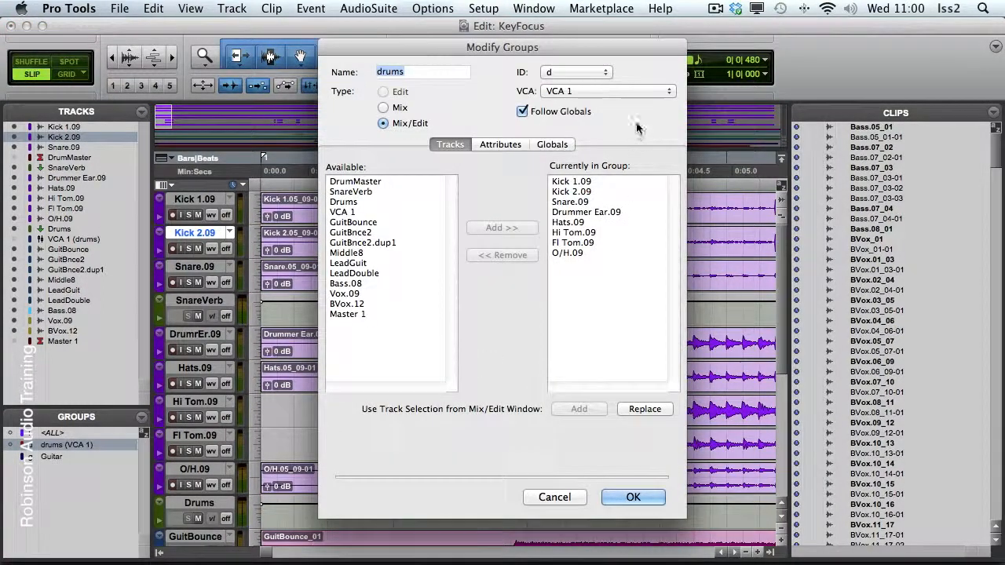
{"action": "left_click", "coordinate": [604, 73]}
{"action": "mouse_move", "coordinate": [595, 73]}
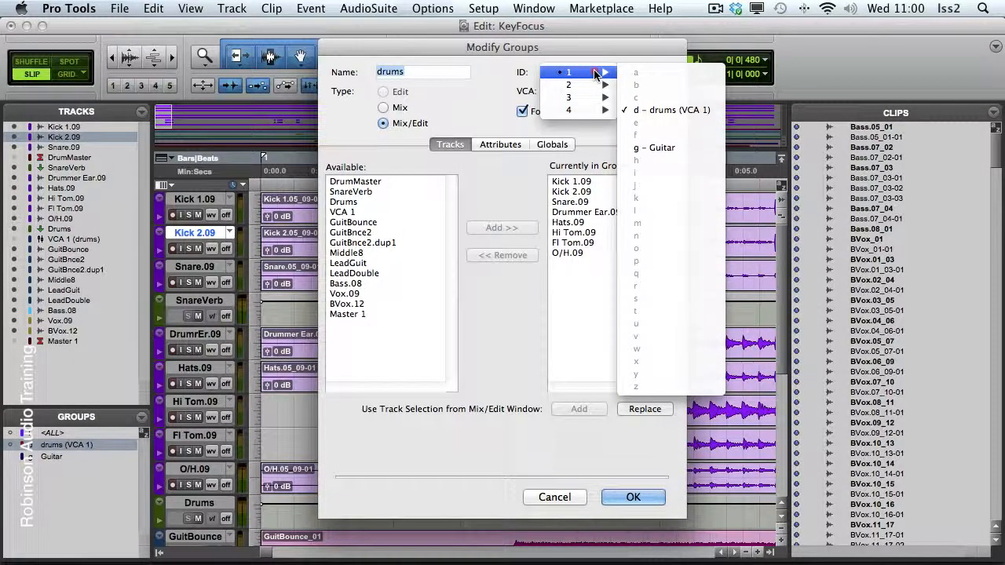
{"action": "mouse_move", "coordinate": [588, 104]}
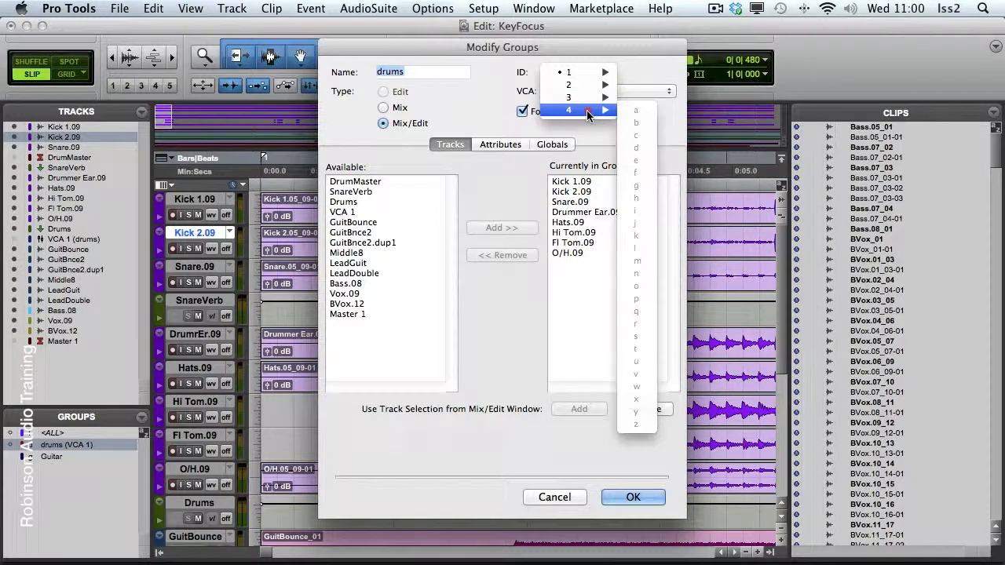
{"action": "left_click", "coordinate": [595, 57]}
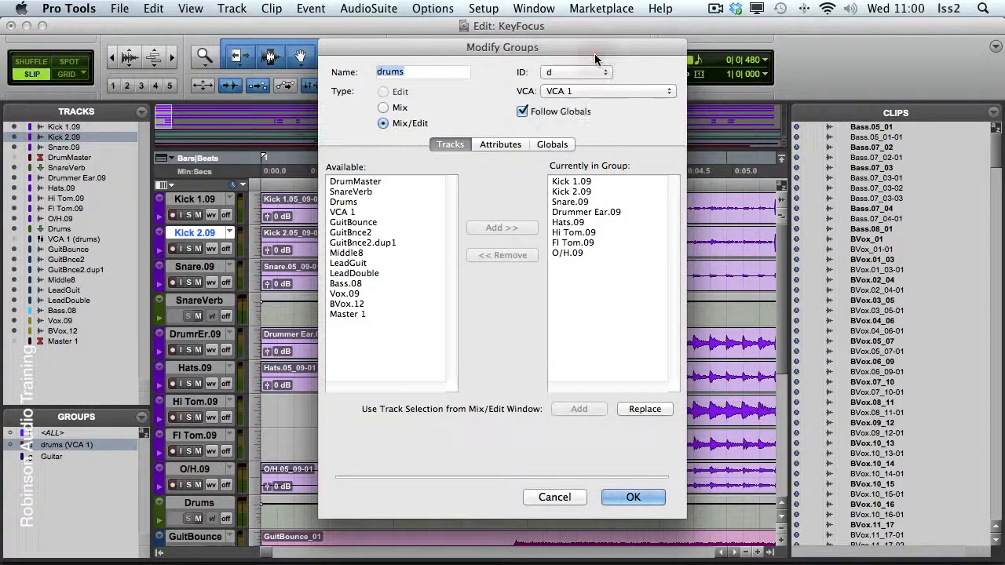
{"action": "left_click", "coordinate": [628, 498]}
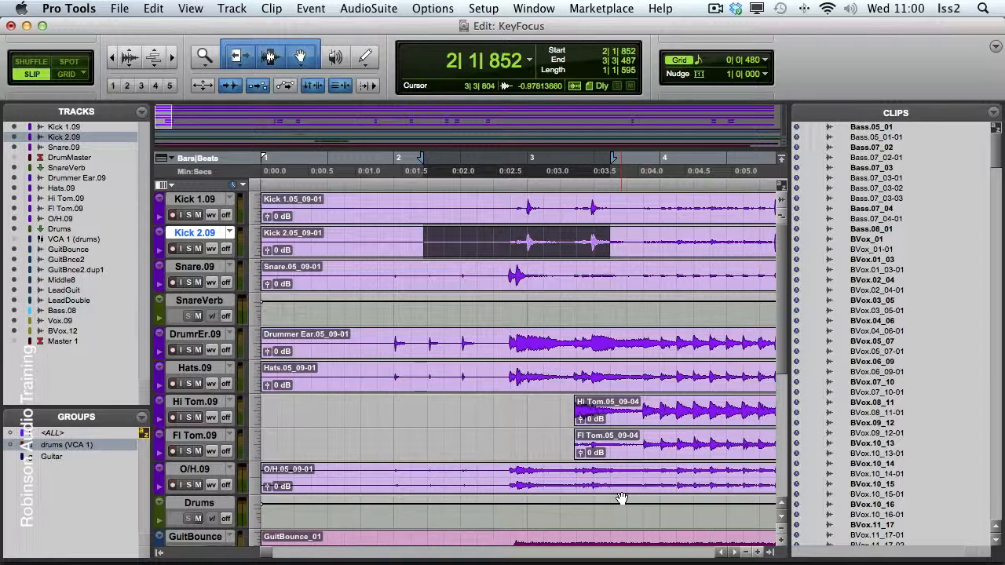
Step: Activate the ALL group and select about 1|3|256 to 3|1|457 across every track
{"action": "left_click", "coordinate": [75, 447]}
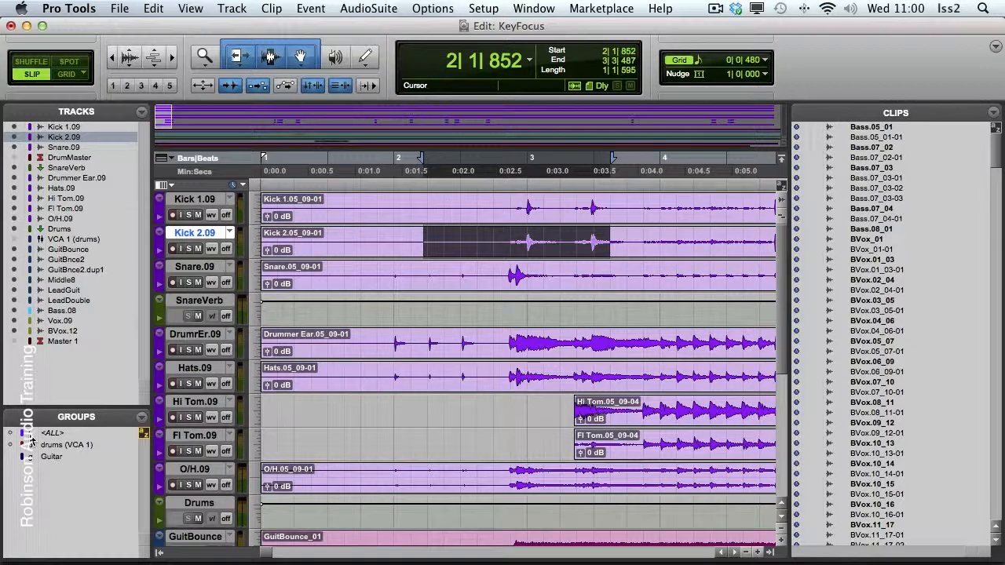
{"action": "key", "text": "shift+1"}
{"action": "left_click_drag", "start_coordinate": [336, 239], "coordinate": [542, 239]}
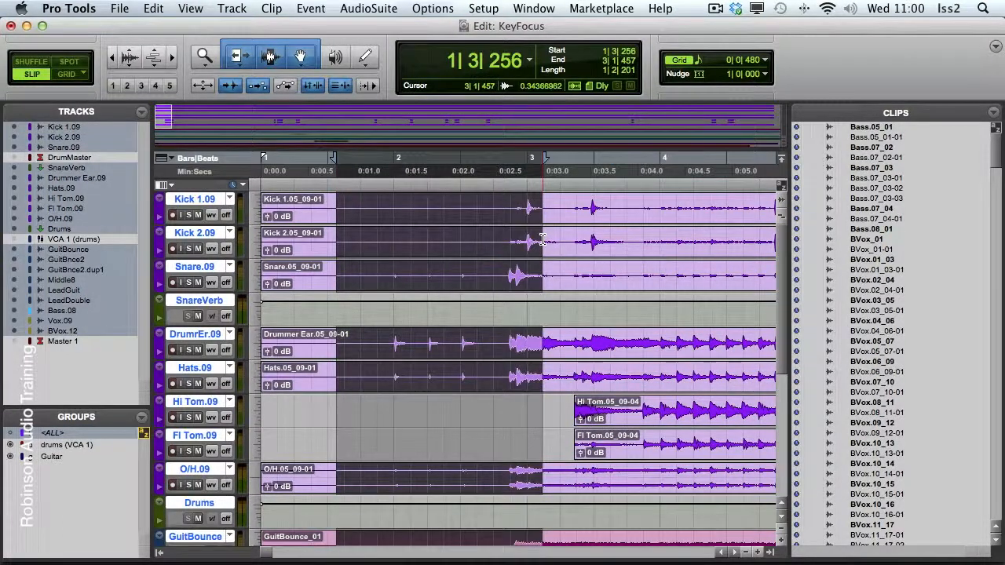
Step: Switch the ALL group off and place the edit cursor at about 3|2|109 on Kick 2.09
{"action": "left_click", "coordinate": [57, 431]}
{"action": "left_click", "coordinate": [563, 240]}
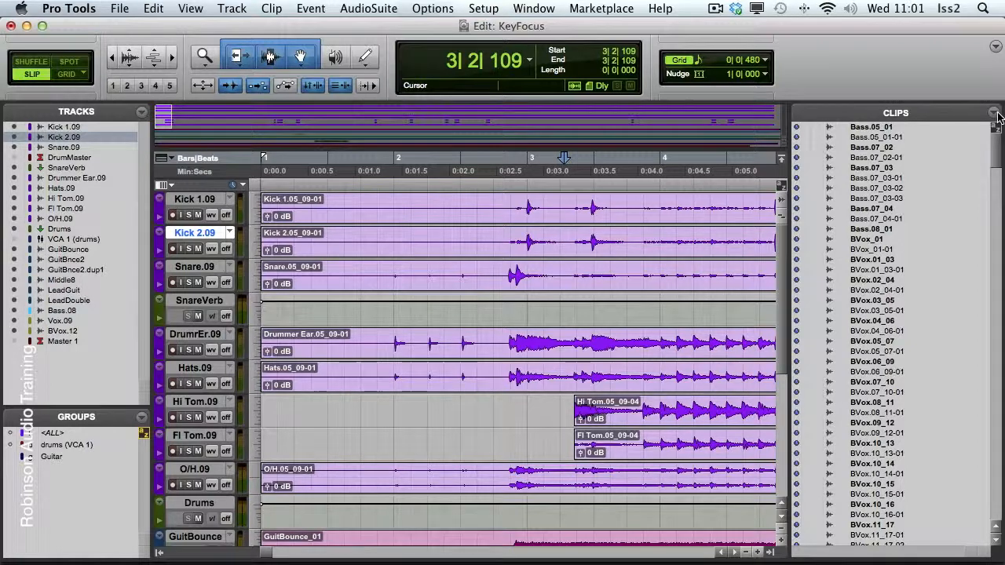
Step: Give the clips list keyboard focus and find and select the ReverseEffect clip in it
{"action": "left_click_drag", "start_coordinate": [997, 151], "coordinate": [991, 531]}
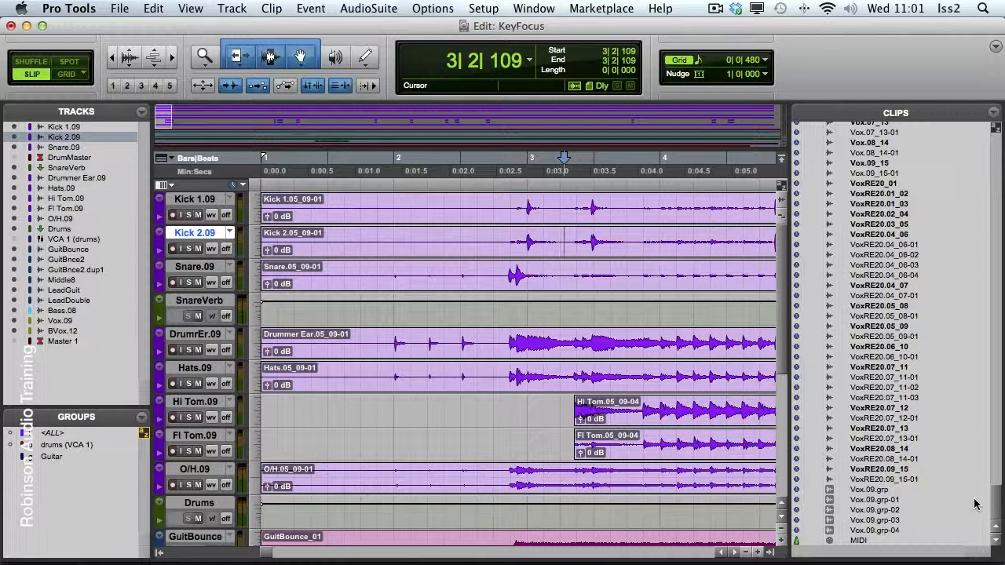
{"action": "left_click", "coordinate": [993, 130]}
{"action": "key", "text": "r"}
{"action": "key", "text": "e"}
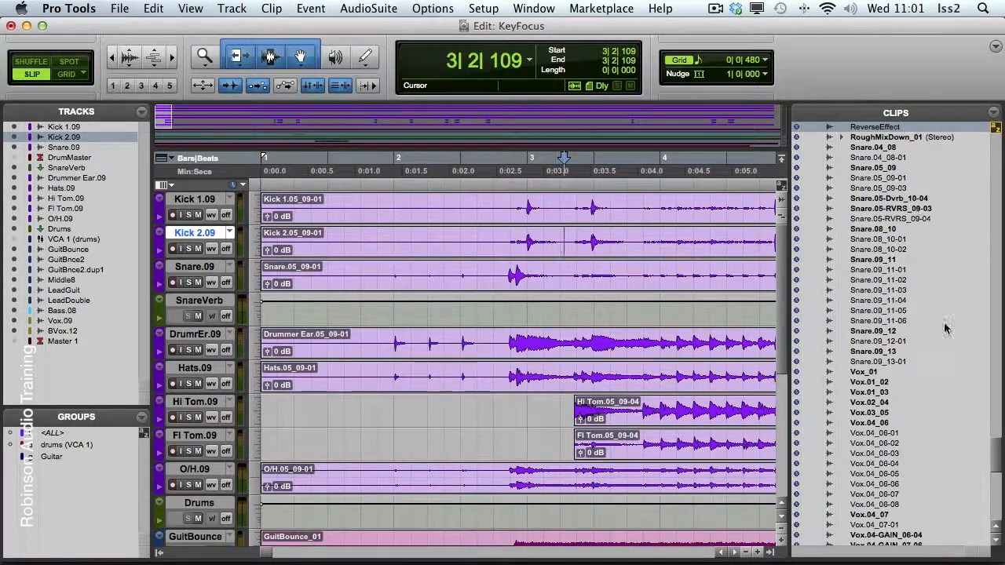
{"action": "scroll", "coordinate": [993, 440], "scroll_direction": "up", "scroll_amount": 5}
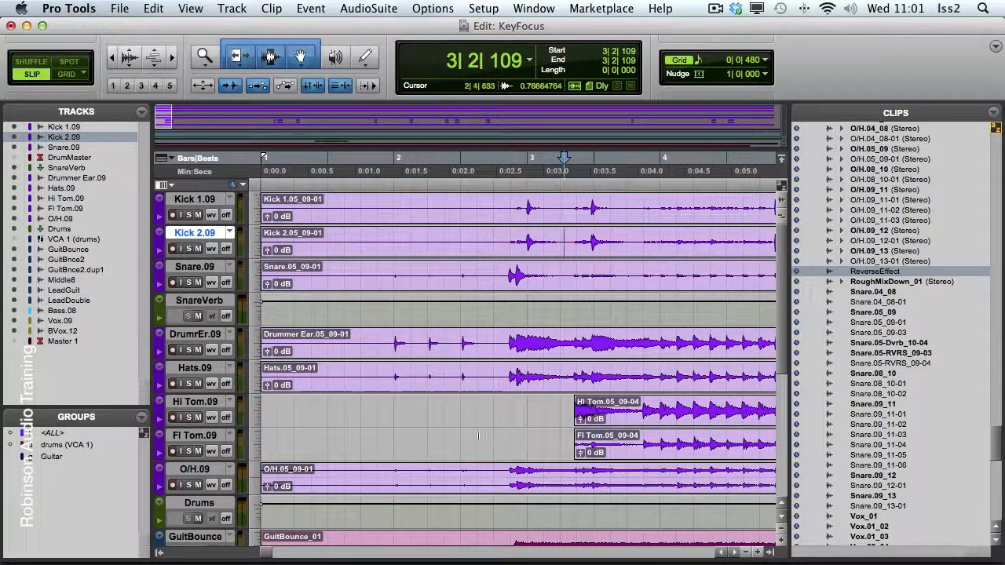
Step: Hide the tracks and groups lists, and move keyboard focus to the edit window and back to the clips list
{"action": "left_click", "coordinate": [159, 554]}
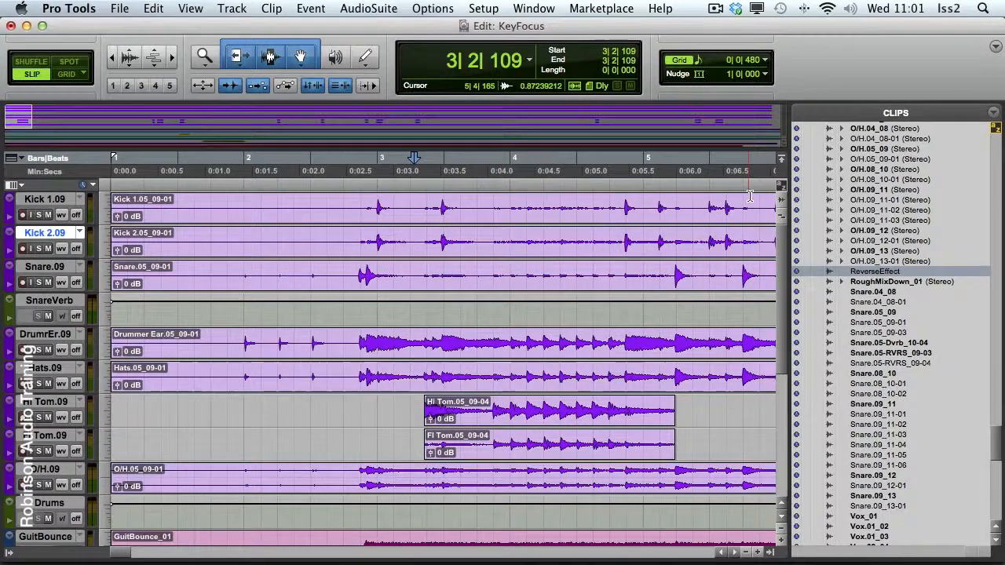
{"action": "left_click", "coordinate": [782, 187]}
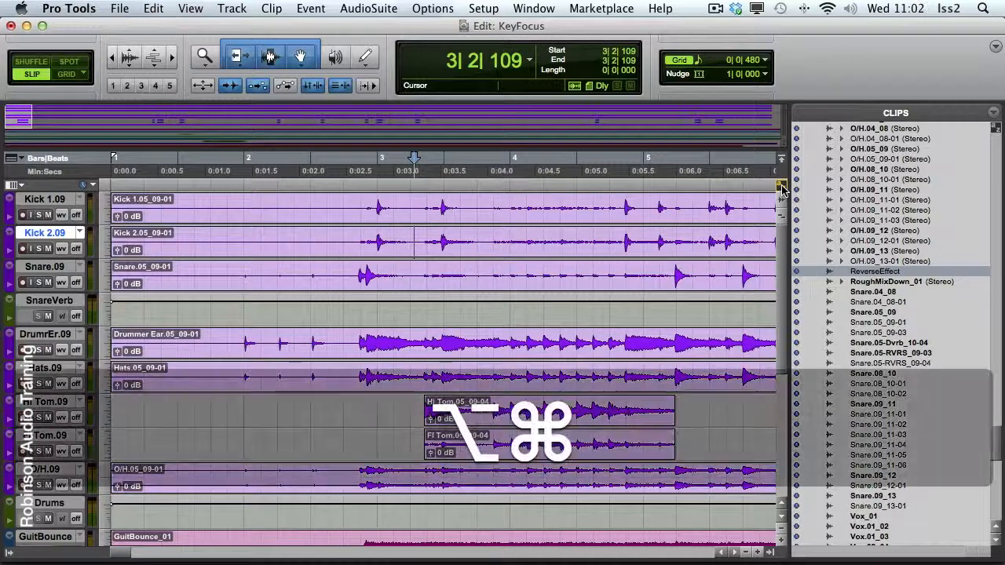
{"action": "key", "text": "alt+super+2"}
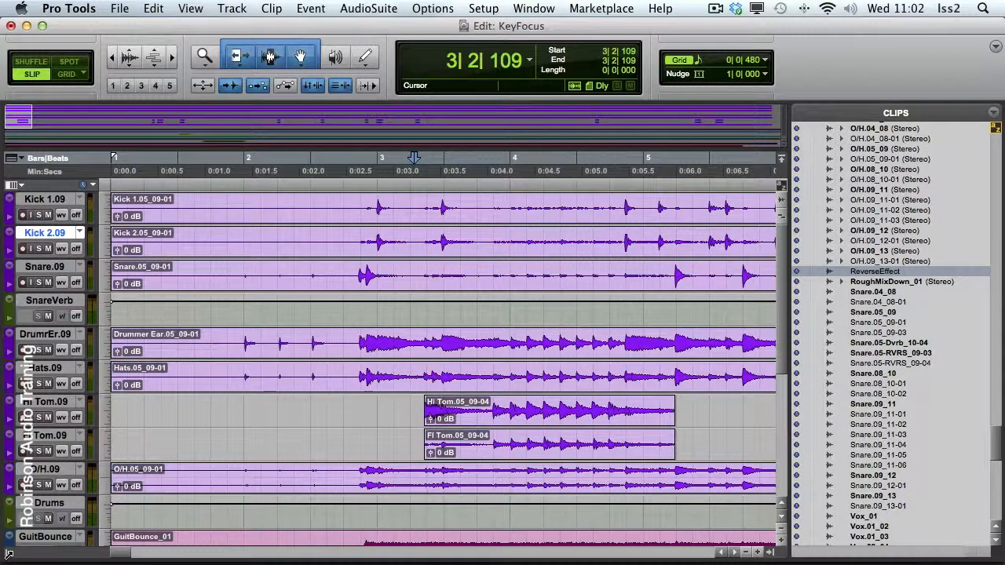
Step: Show the tracks and groups lists again, and move keyboard focus to the groups list and back to the edit window
{"action": "left_click", "coordinate": [6, 552]}
{"action": "key", "text": "alt+super+3"}
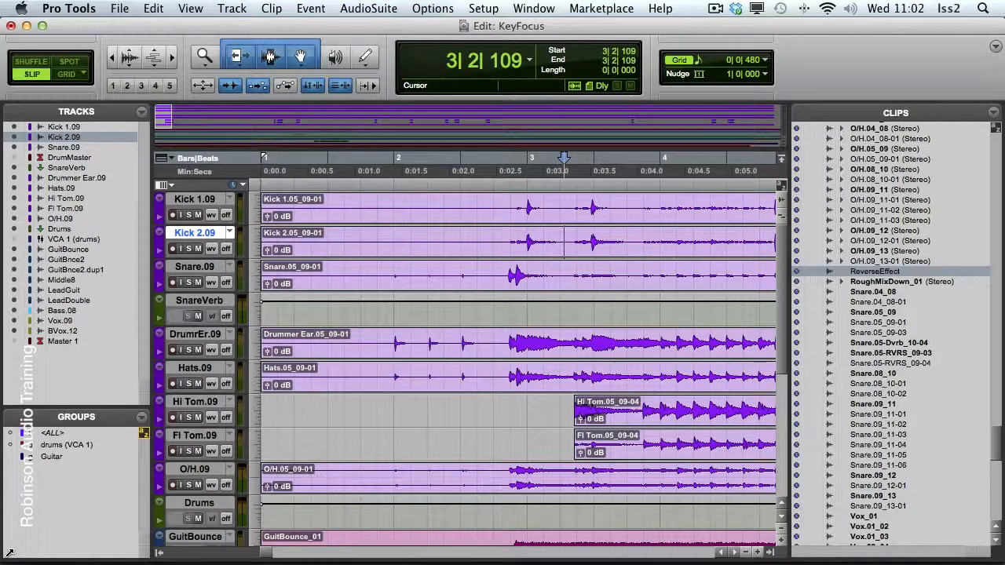
{"action": "key", "text": "alt+super+1"}
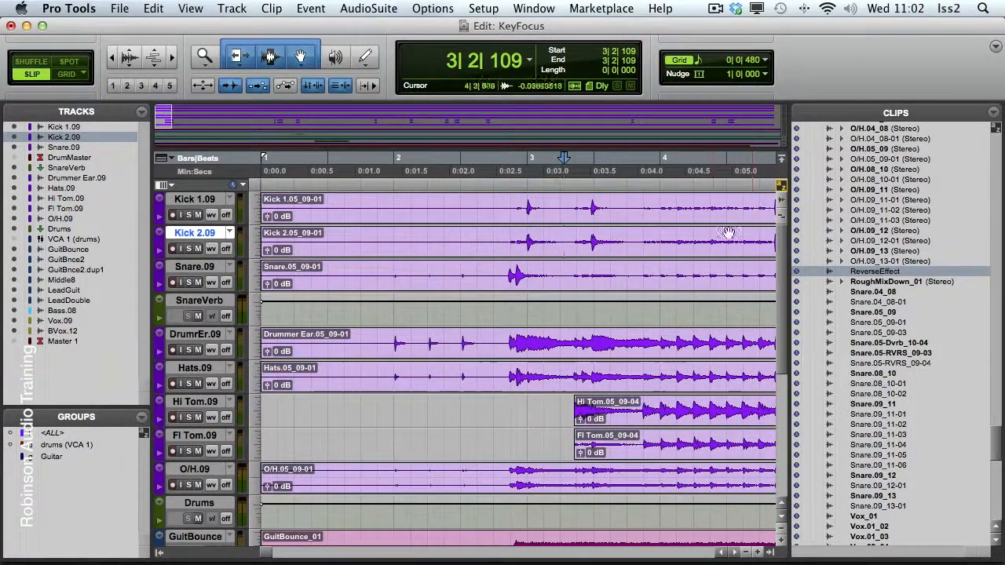
Step: Hide the tracks and groups lists and recall zoom presets 5, 4, 3, 2 and 1 in turn
{"action": "left_click", "coordinate": [159, 556]}
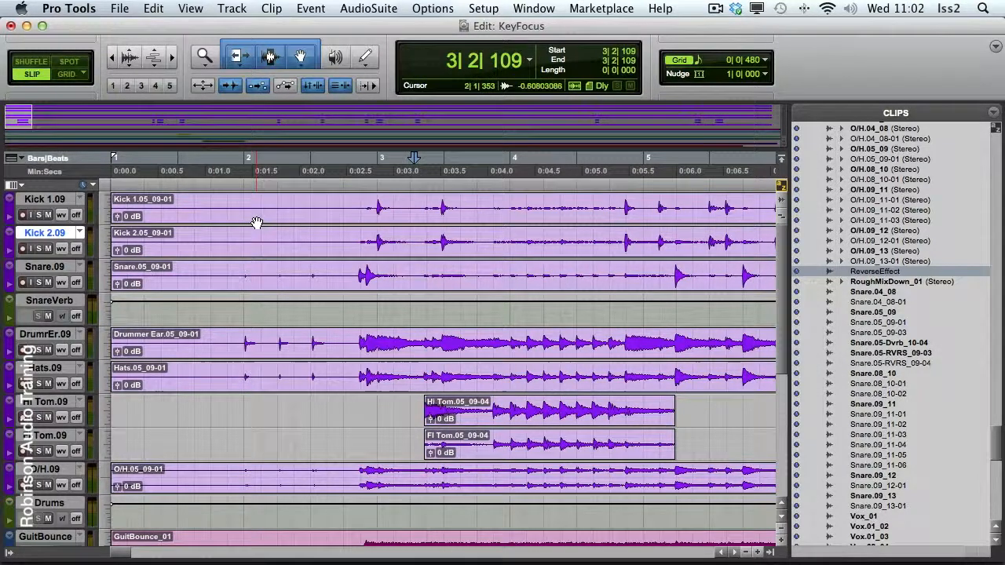
{"action": "key", "text": "ctrl+5"}
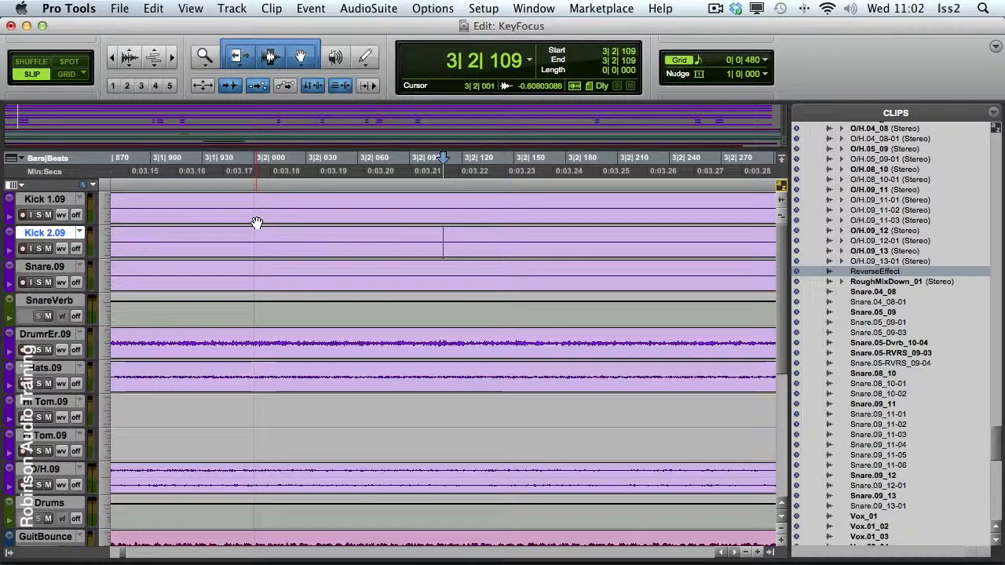
{"action": "key", "text": "ctrl+4"}
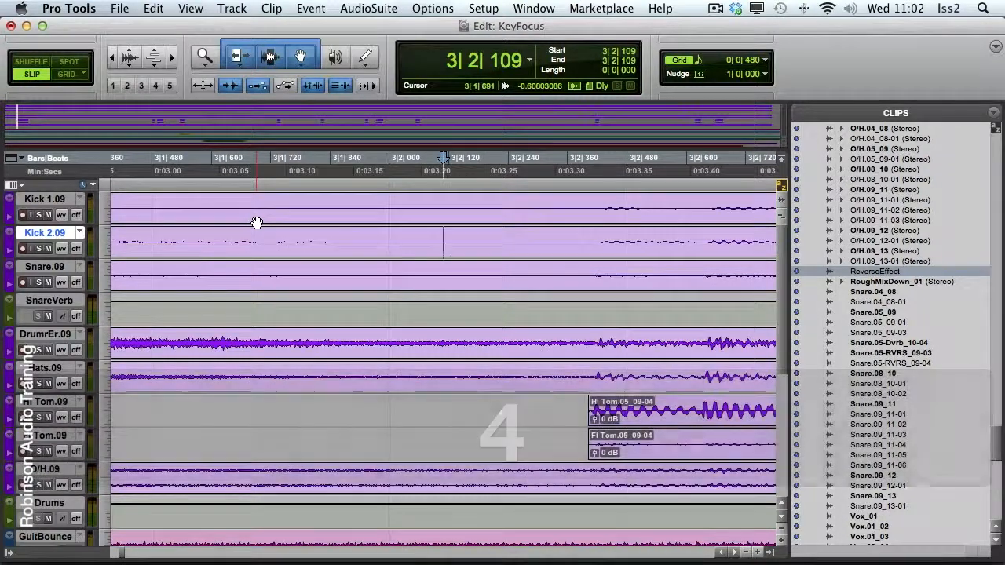
{"action": "key", "text": "ctrl+3"}
{"action": "key", "text": "ctrl+2"}
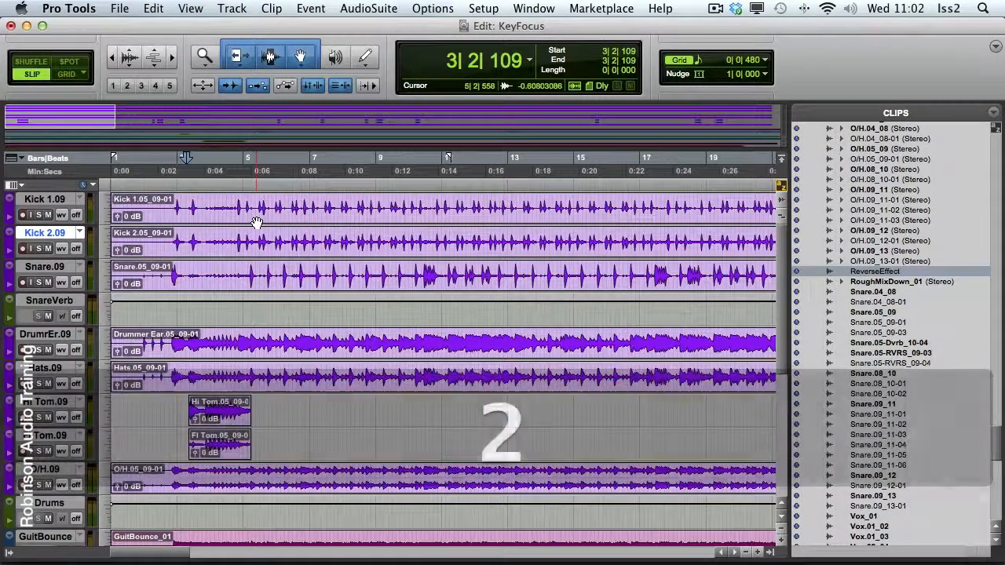
{"action": "key", "text": "ctrl+1"}
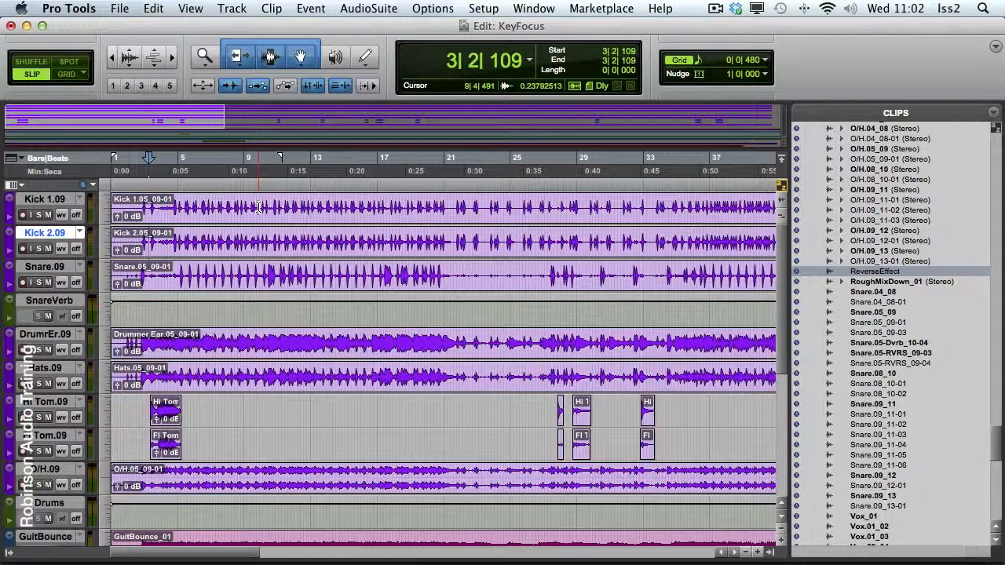
Step: Select about 9|4|491 to 11|1|405 on Kick 1.09 and audition up to its start, from its start and up to its end
{"action": "left_click_drag", "start_coordinate": [259, 207], "coordinate": [279, 208]}
{"action": "key", "text": "alt"}
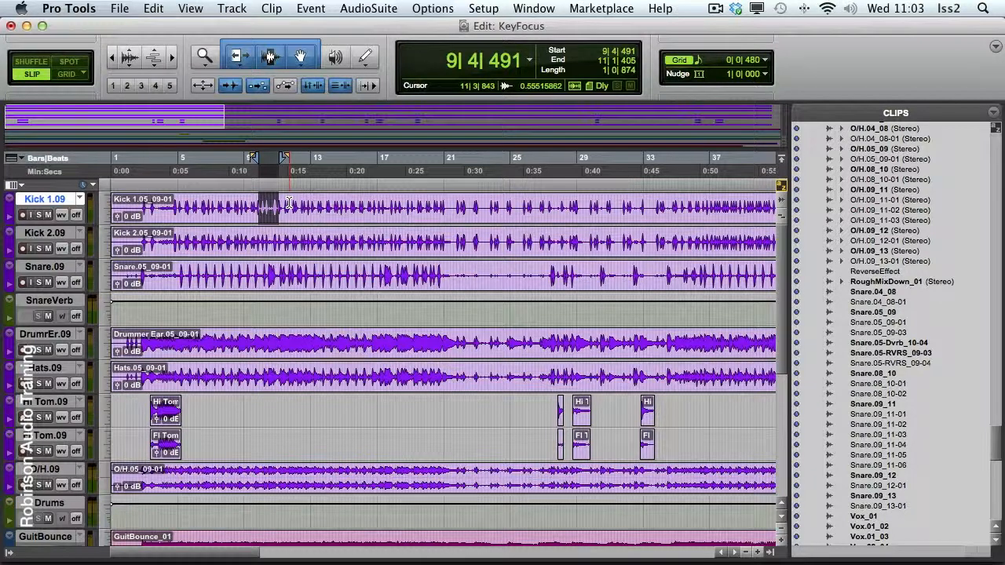
{"action": "key", "text": "6"}
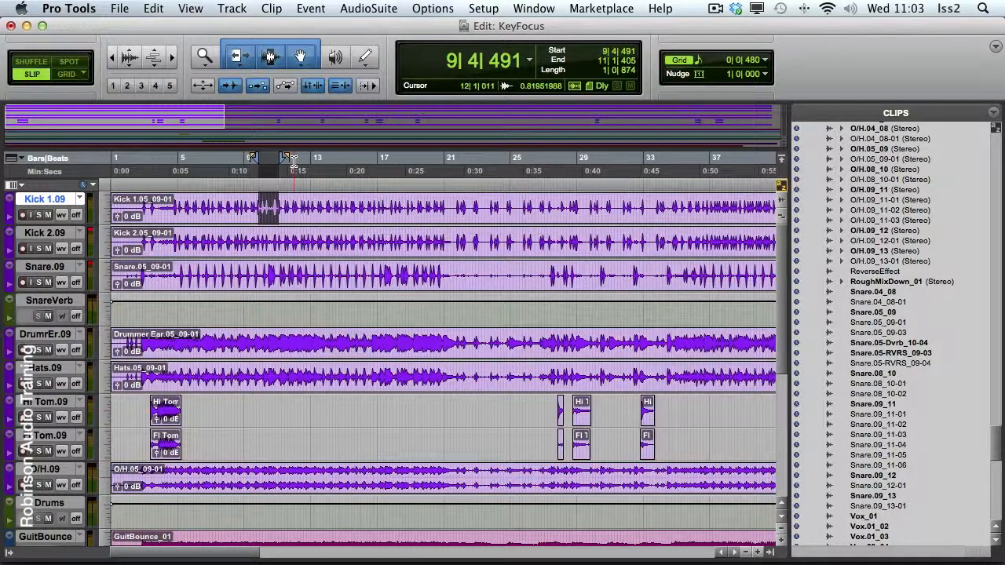
{"action": "key", "text": "7"}
{"action": "key", "text": "8"}
Step: Extend the Kick 1.09 selection to about 24|4|192 and audition the audio up to and after its end
{"action": "left_click", "coordinate": [506, 204], "text": "shift"}
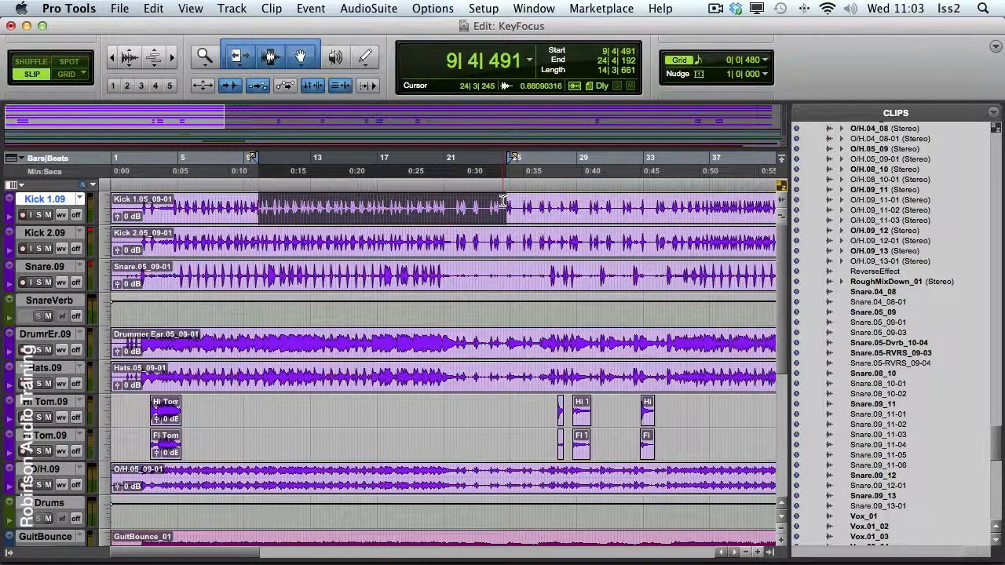
{"action": "key", "text": "8"}
{"action": "key", "text": "9"}
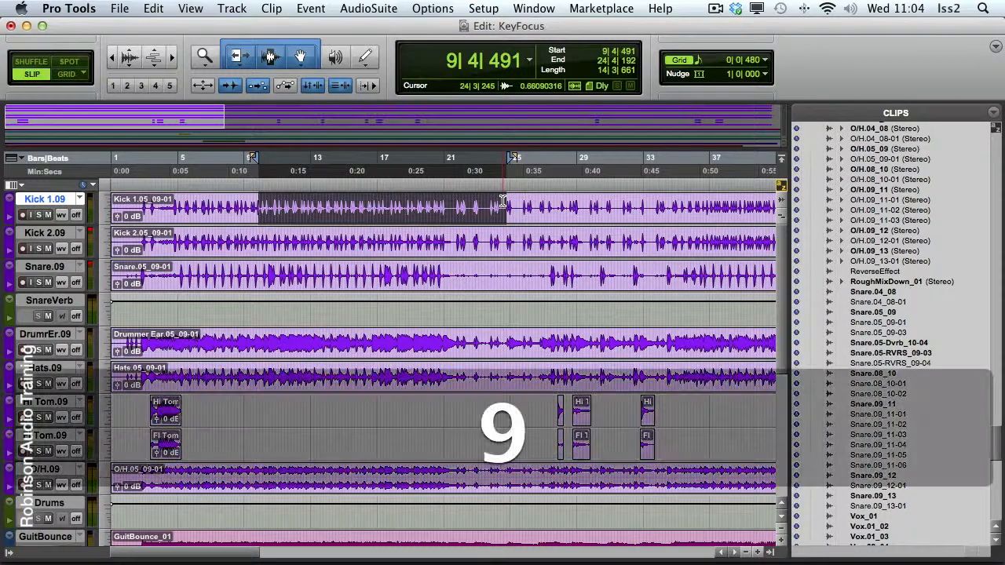
{"action": "key", "text": "space"}
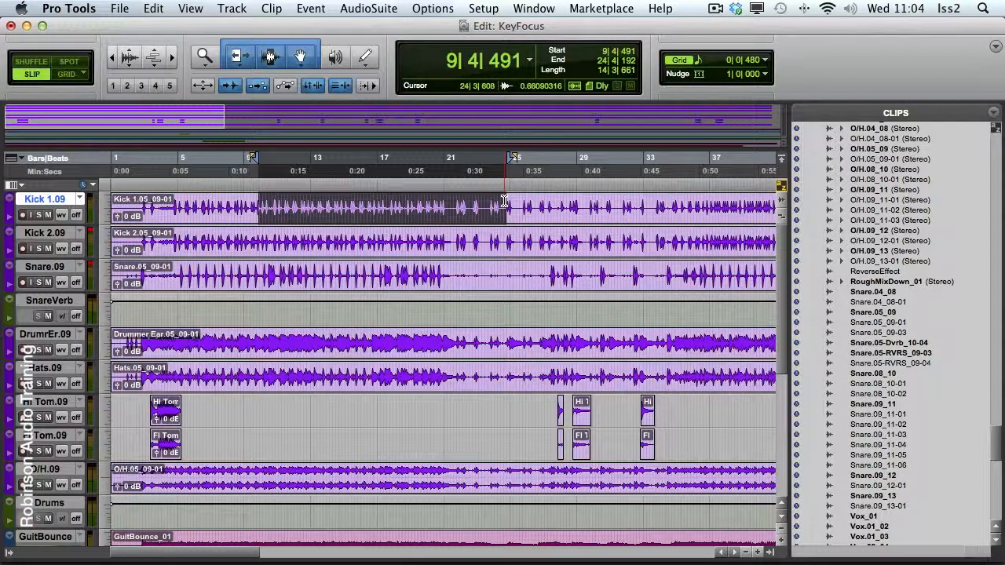
Step: Unlink the timeline and edit selections, setting the edit range to about 6|1|203 to 12|4|395 on Kick 1.09 and the timeline start to about 19|2|821
{"action": "key", "text": "shift+slash"}
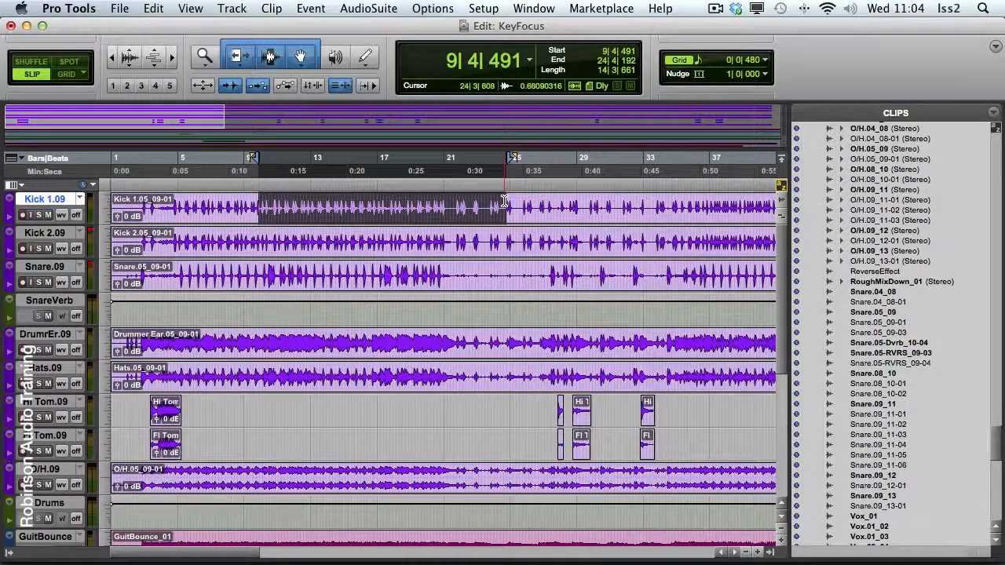
{"action": "left_click_drag", "start_coordinate": [197, 206], "coordinate": [308, 205]}
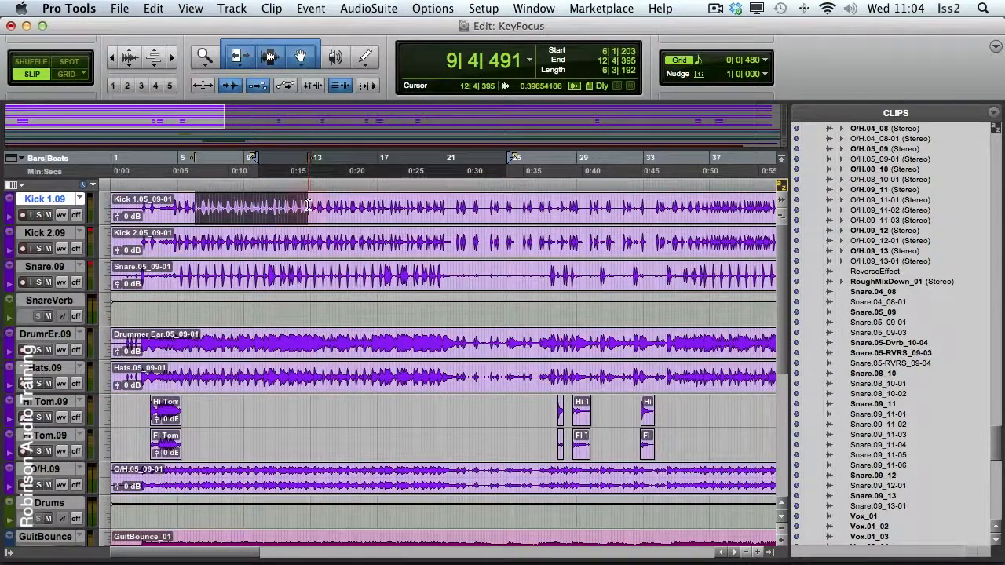
{"action": "left_click_drag", "start_coordinate": [259, 162], "coordinate": [415, 162]}
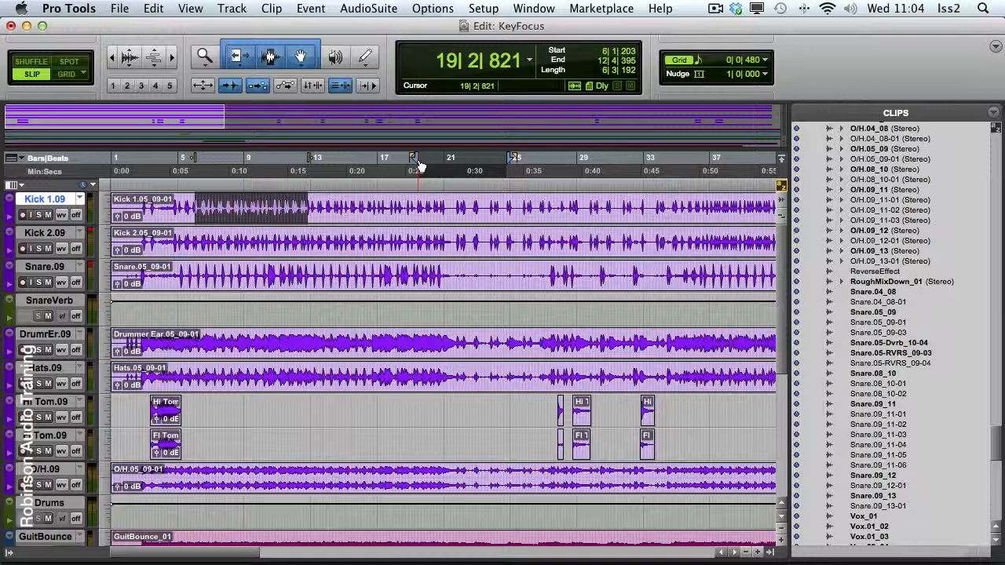
Step: Copy the timeline range to the edit selection, and reselect about 8|4|523 to 16|3|501 on Kick 1.09 and copy it to the timeline
{"action": "key", "text": "0"}
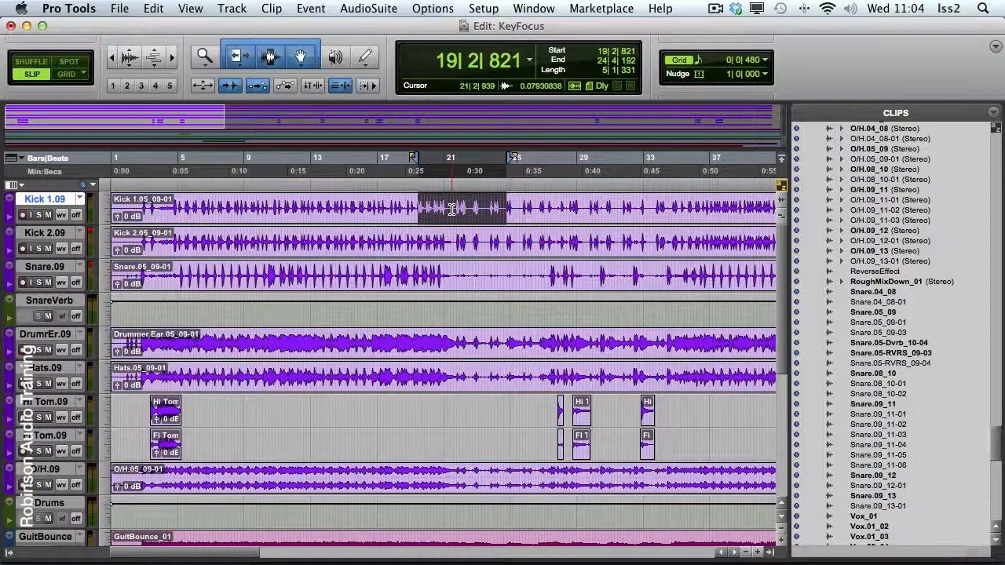
{"action": "left_click_drag", "start_coordinate": [370, 209], "coordinate": [242, 212]}
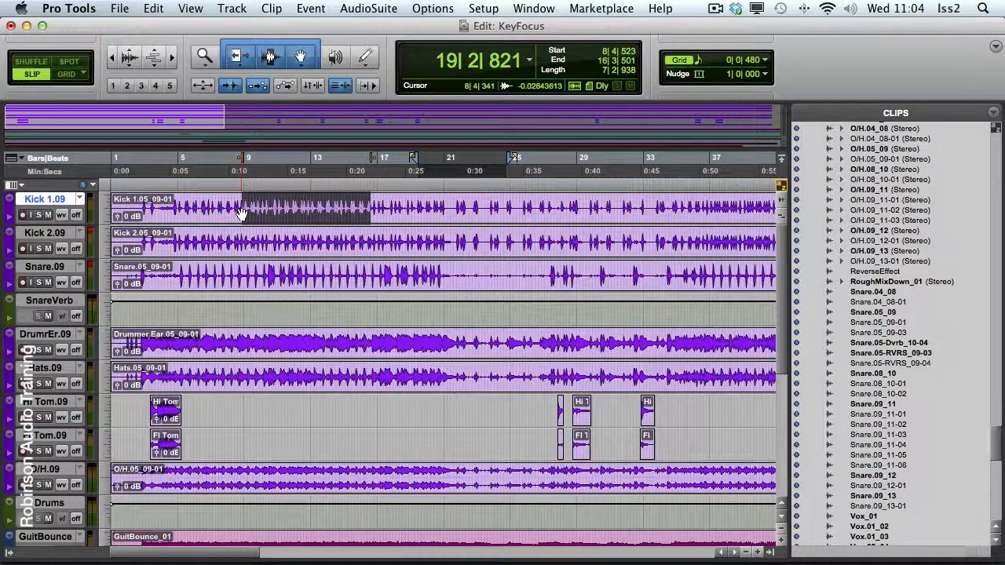
{"action": "key", "text": "o"}
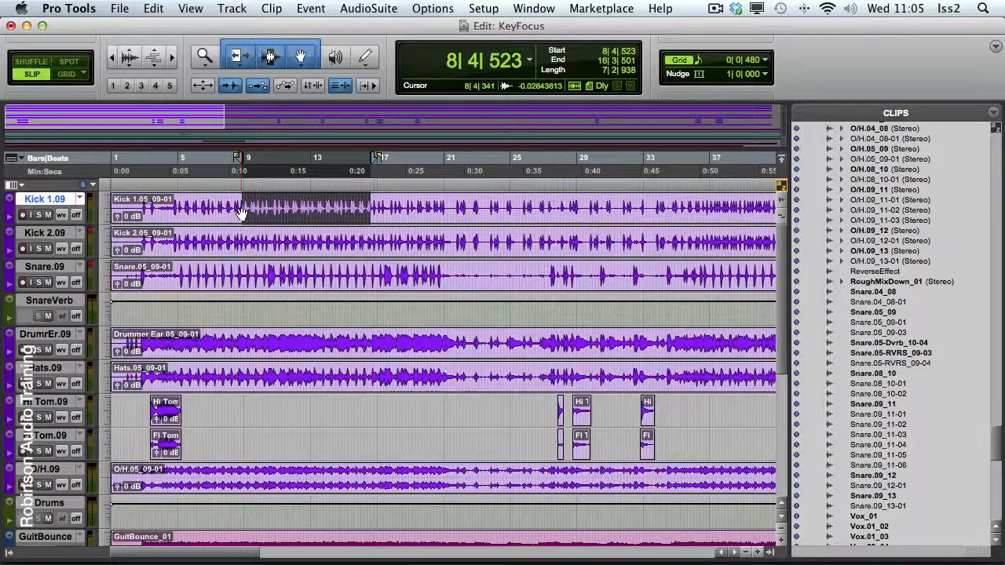
Step: Select about 18|3|256 to 38|2|395 on Kick 1.09, with the timeline start at 3|1|480, and view both ends of the edit selection
{"action": "left_click_drag", "start_coordinate": [407, 205], "coordinate": [731, 206]}
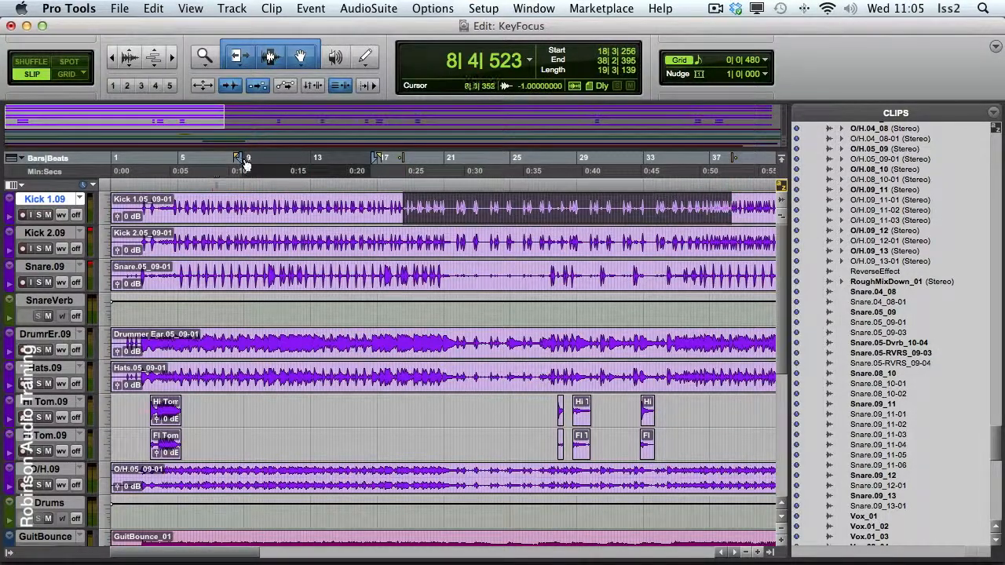
{"action": "left_click_drag", "start_coordinate": [241, 161], "coordinate": [150, 163]}
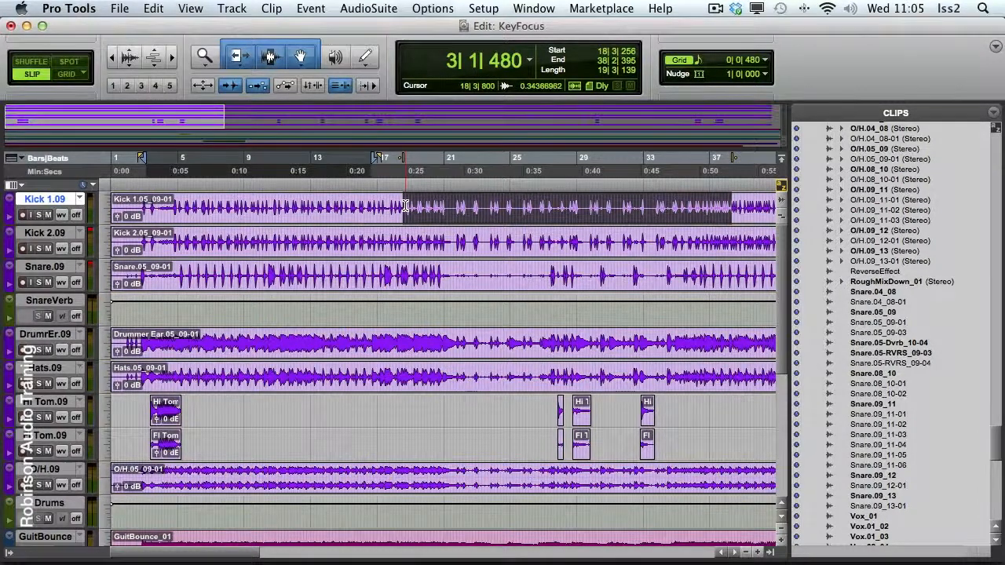
{"action": "scroll", "coordinate": [405, 206], "scroll_direction": "right", "scroll_amount": 5}
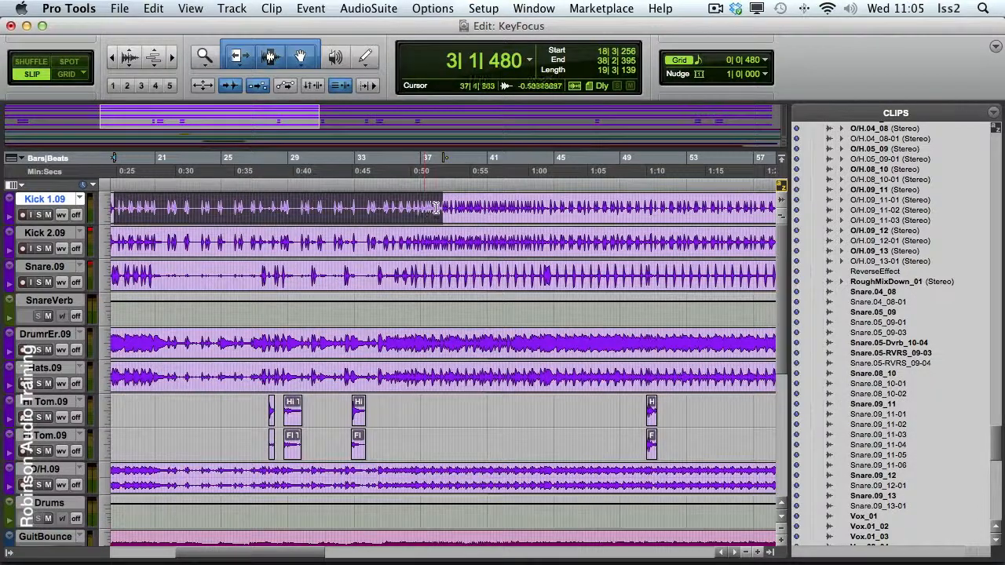
{"action": "scroll", "coordinate": [434, 212], "scroll_direction": "left", "scroll_amount": 5}
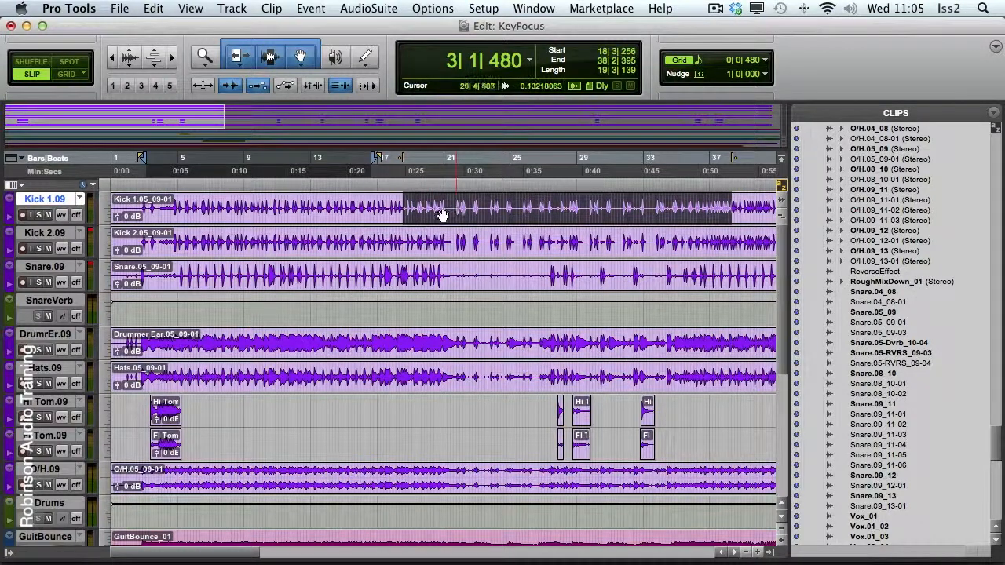
Step: Extend the timeline selection's end to near bar 24 and bring the timeline selection's start and end into view
{"action": "left_click_drag", "start_coordinate": [379, 160], "coordinate": [492, 164]}
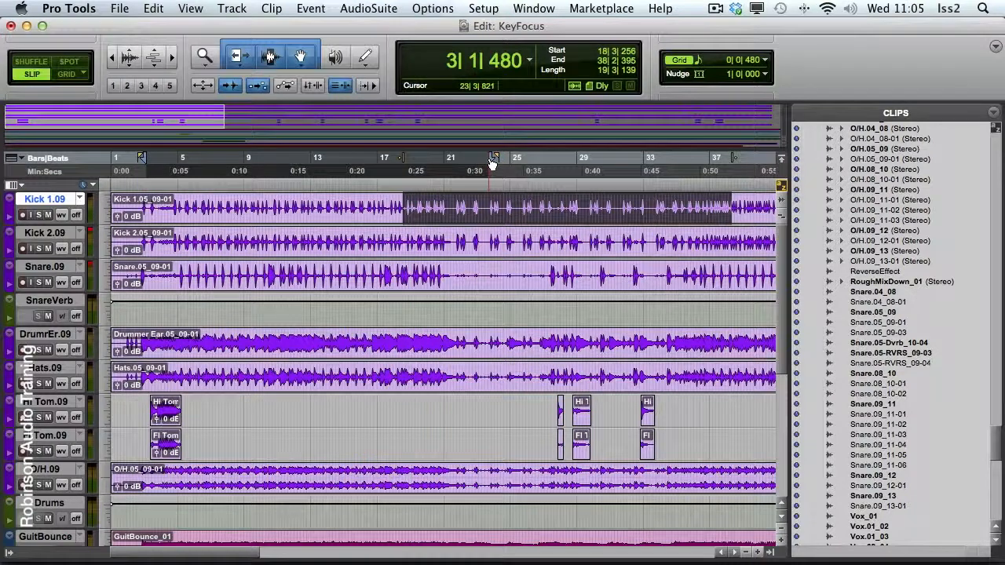
{"action": "key", "text": "q"}
{"action": "key", "text": "w"}
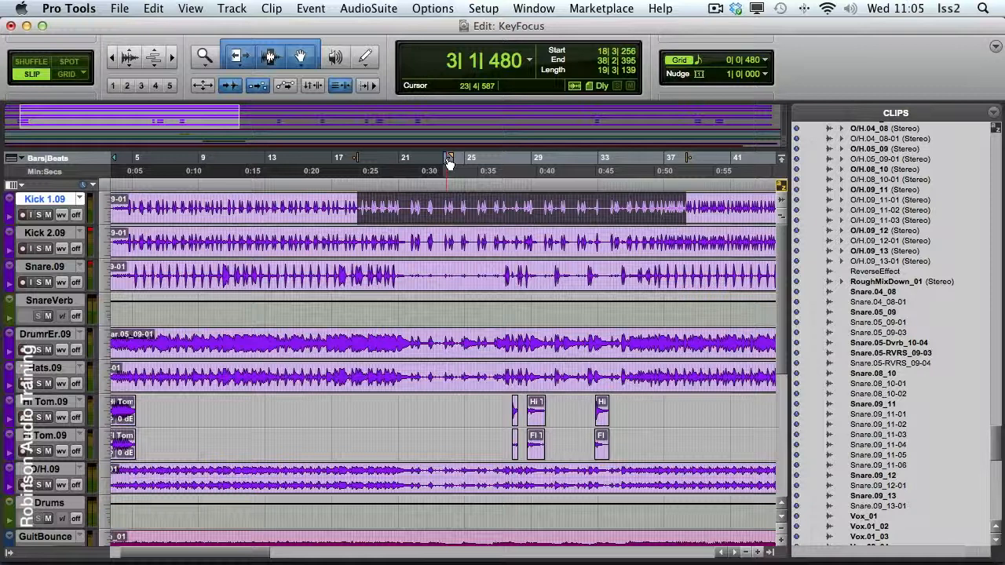
{"action": "key", "text": "q"}
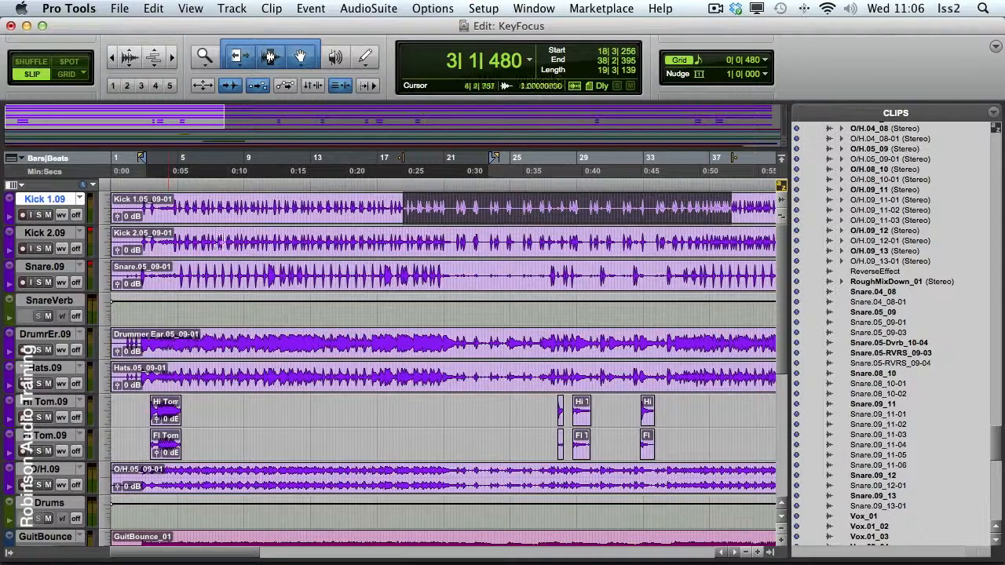
Step: Toggle zoom on and off for the Kick 1.09 selection and for a Snare.09 selection from about 17|2|160 to 19|2|640
{"action": "left_click", "coordinate": [204, 88]}
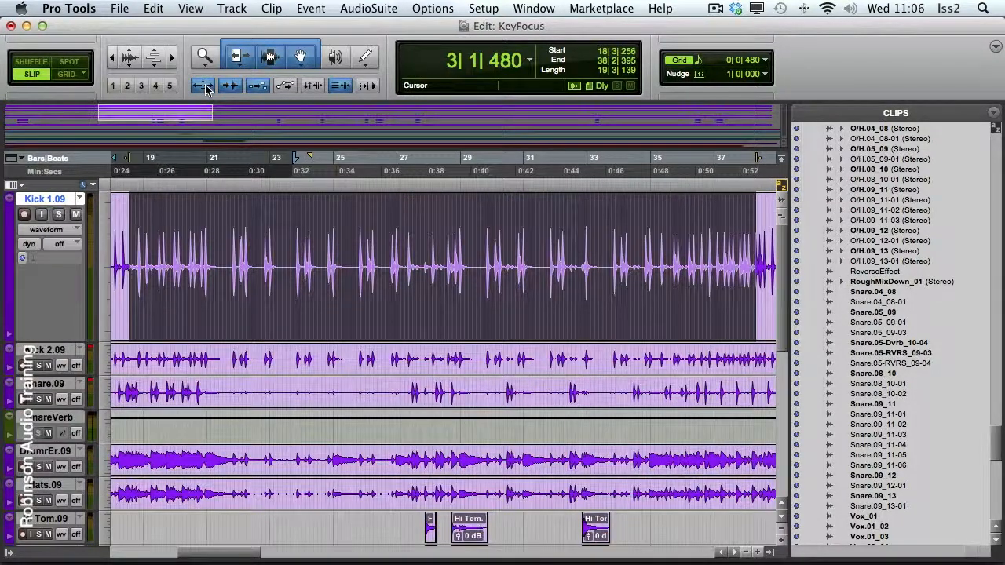
{"action": "left_click", "coordinate": [204, 86]}
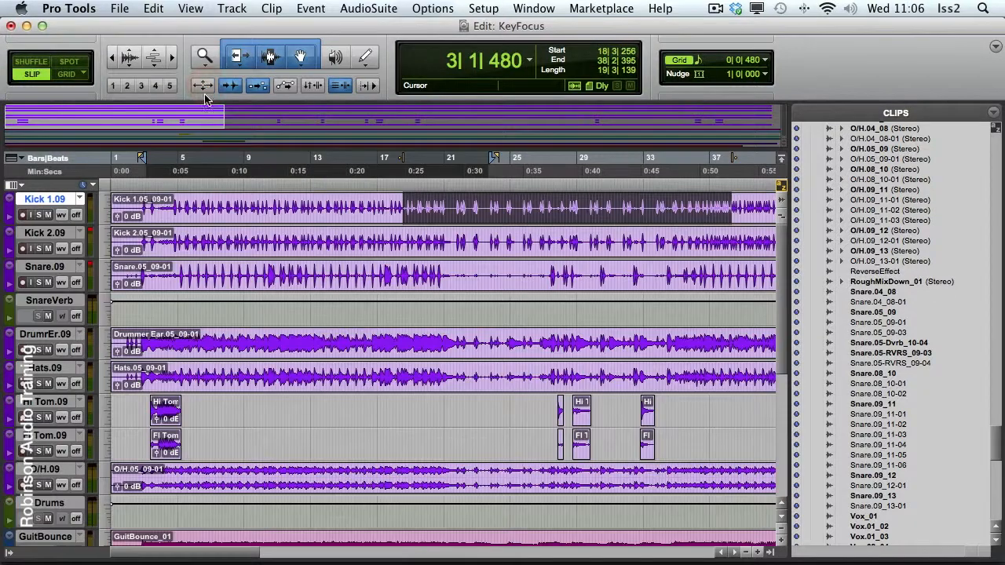
{"action": "left_click_drag", "start_coordinate": [383, 270], "coordinate": [417, 273]}
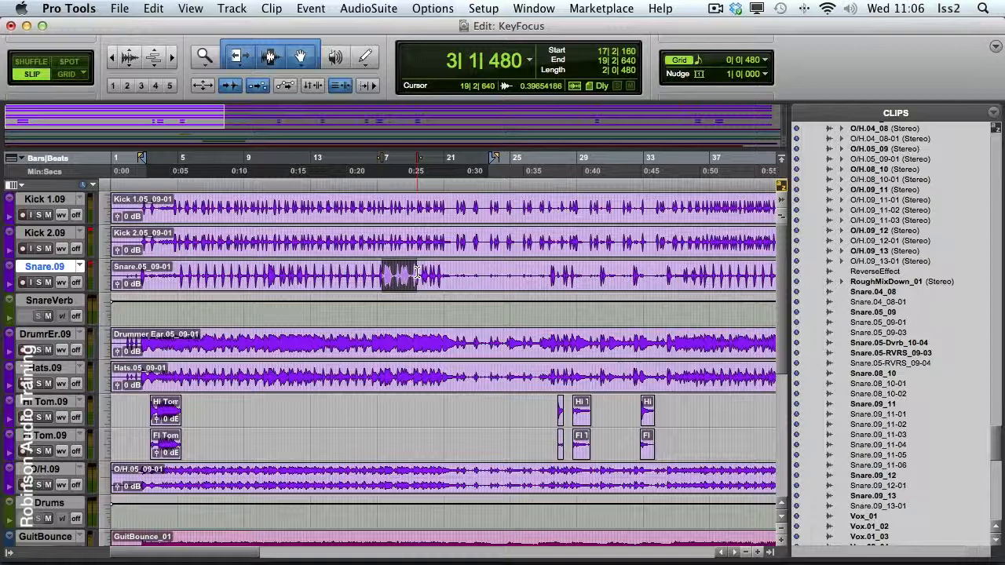
{"action": "key", "text": "e"}
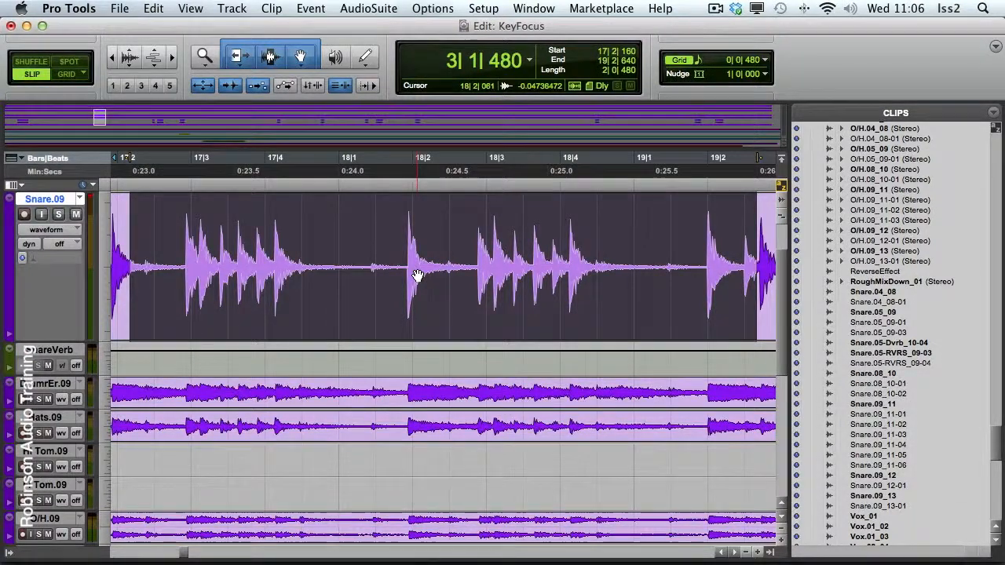
{"action": "key", "text": "e"}
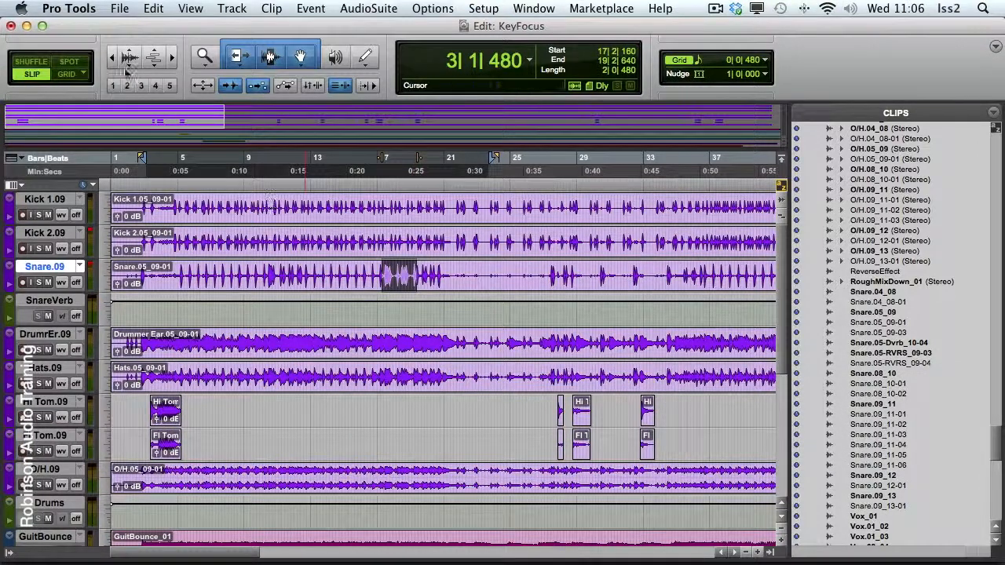
Step: Zoom the edit window out and back in horizontally around the Snare.09 selection
{"action": "left_click", "coordinate": [113, 58]}
{"action": "left_click", "coordinate": [171, 58]}
{"action": "key", "text": "r"}
{"action": "key", "text": "r"}
{"action": "key", "text": "t"}
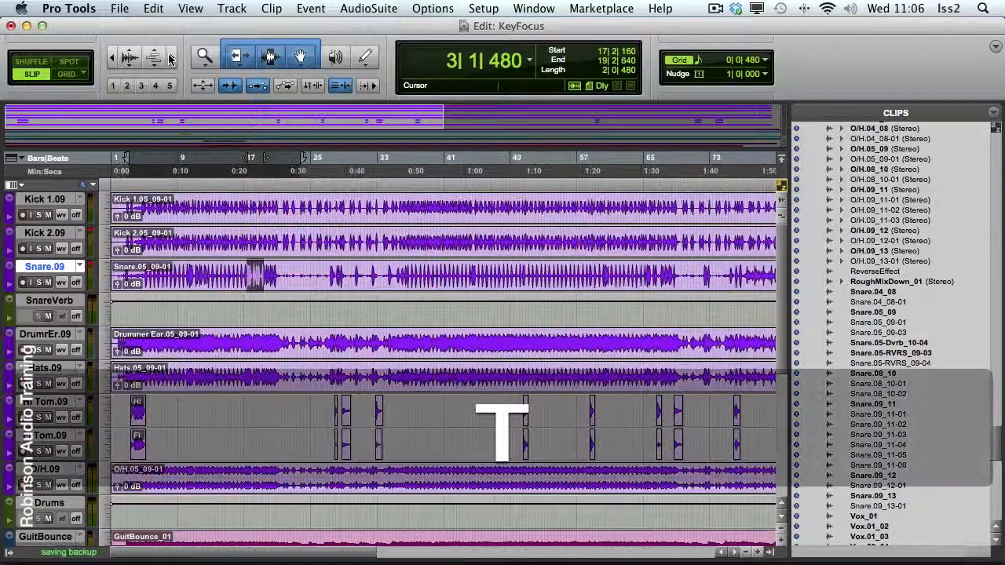
{"action": "key", "text": "t"}
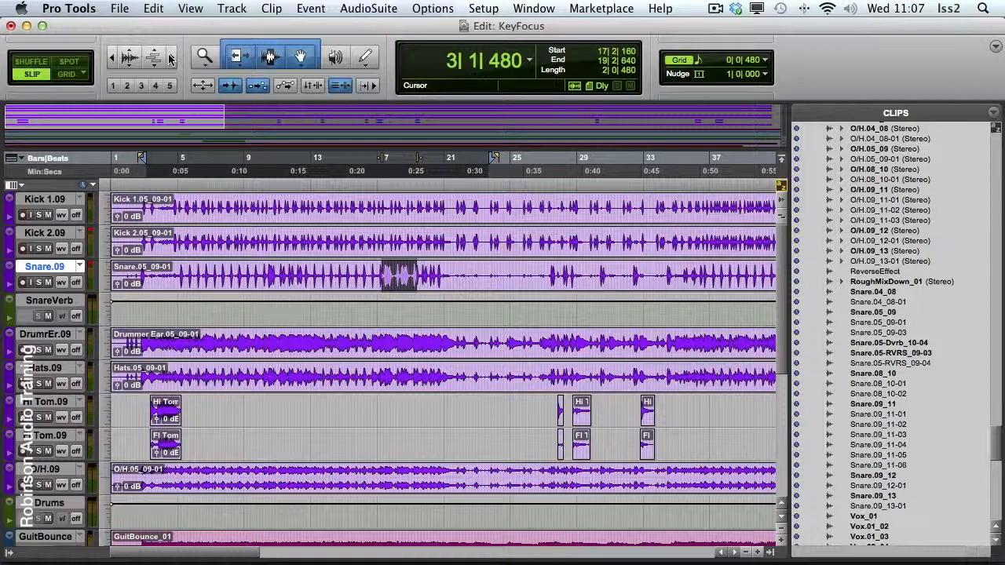
Step: Move the edit selection up from Snare.09 to Kick 1.09 and down to DrumrEr.09
{"action": "key", "text": "p"}
{"action": "key", "text": "p"}
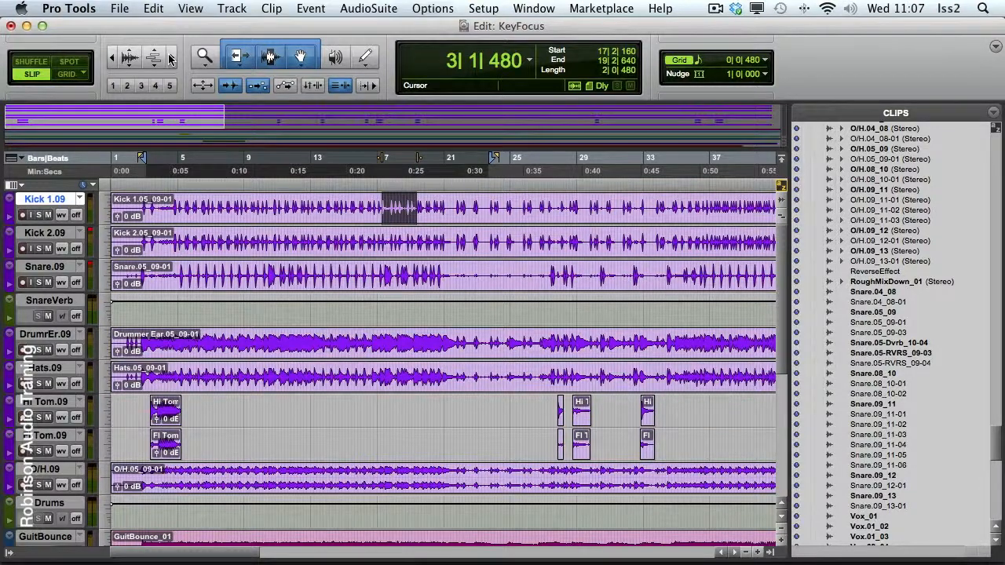
{"action": "key", "text": "semicolon"}
{"action": "key", "text": "semicolon"}
{"action": "key", "text": "semicolon"}
{"action": "key", "text": "semicolon"}
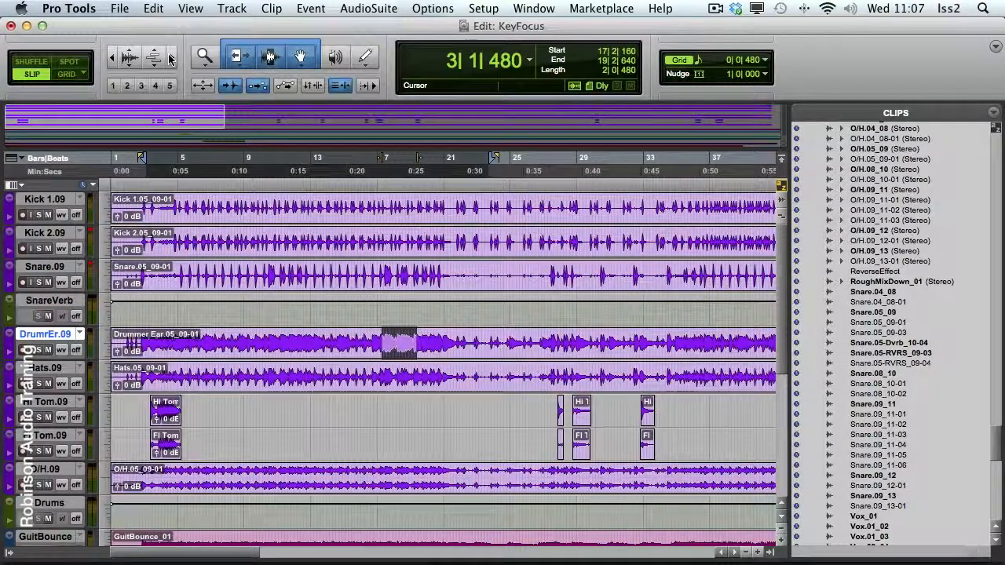
Step: Extend the edit selection from DrumrEr.09 up to Kick 1.09 and down to Hats.09
{"action": "key", "text": "shift+p"}
{"action": "key", "text": "shift+p"}
{"action": "key", "text": "shift+p"}
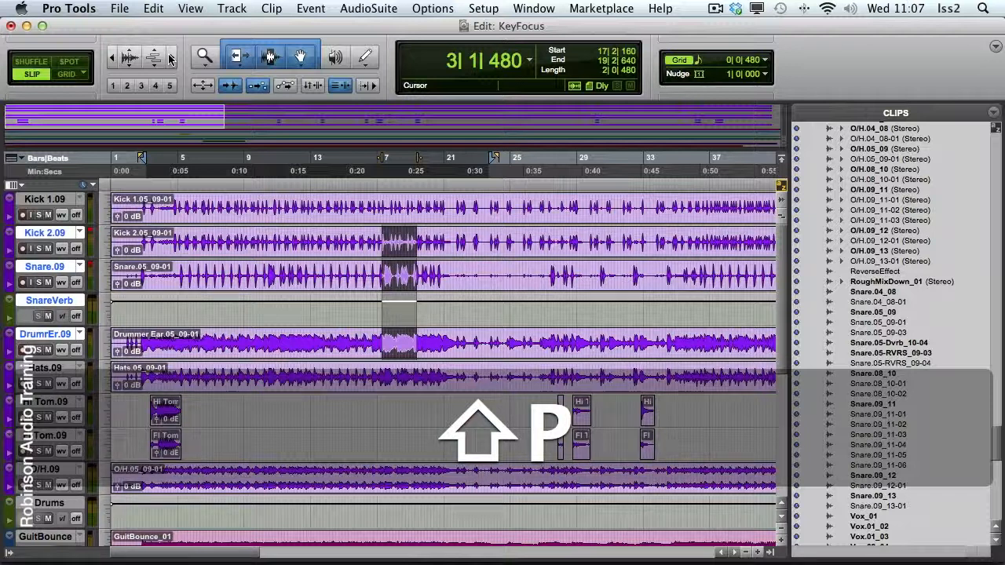
{"action": "key", "text": "shift+semicolon"}
{"action": "key", "text": "shift+p"}
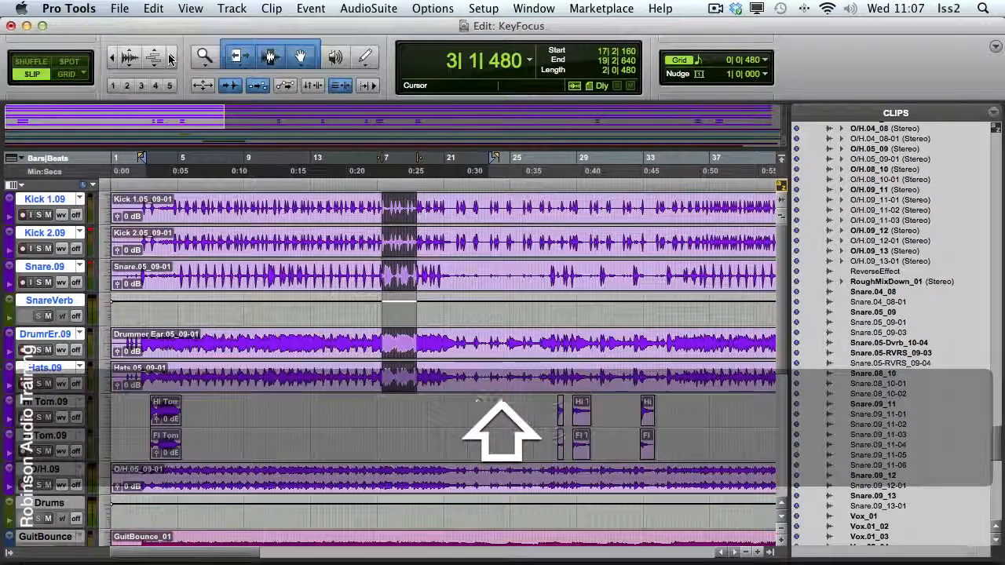